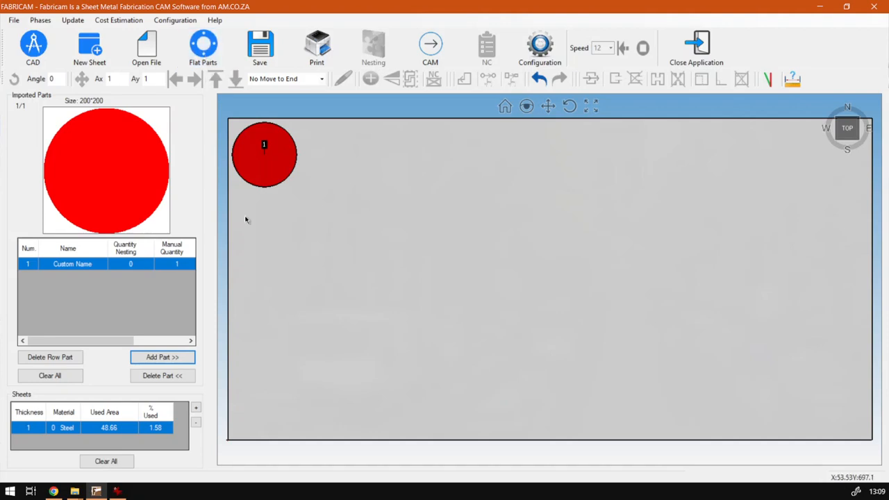
Step: Choose the P14 ring shape from the flat parts library
left_click(208, 51)
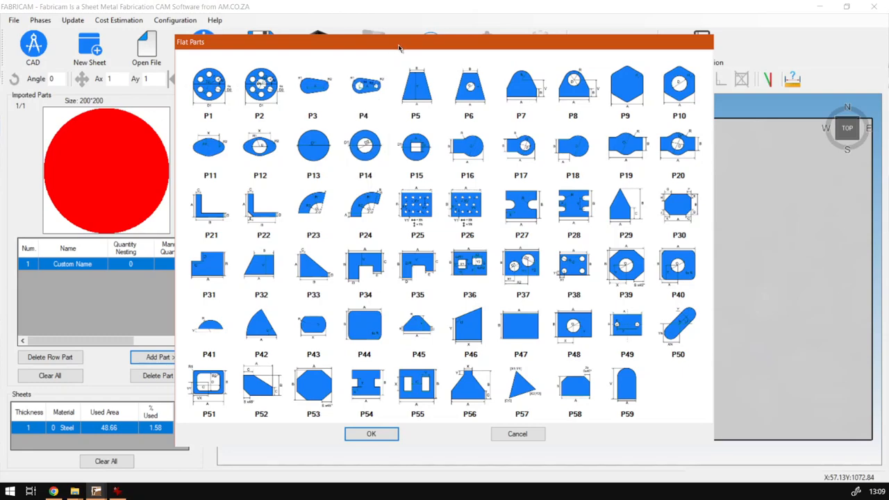
left_click_drag(399, 47, 526, 49)
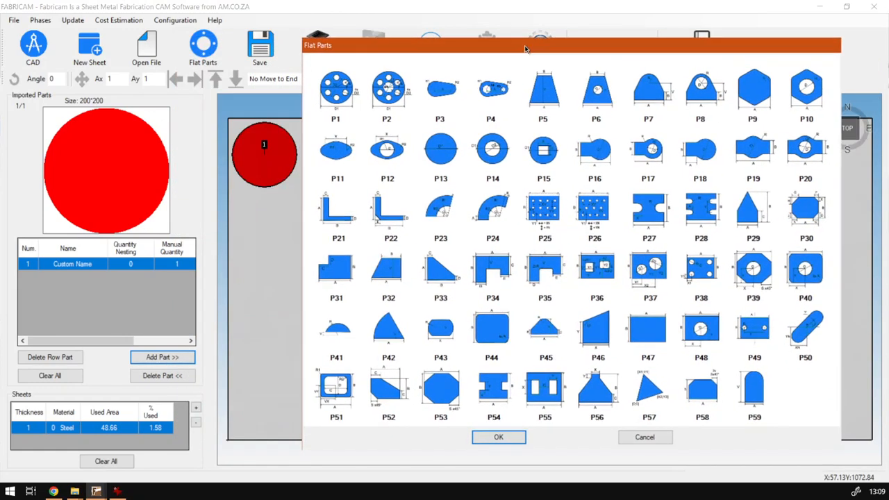
left_click(493, 163)
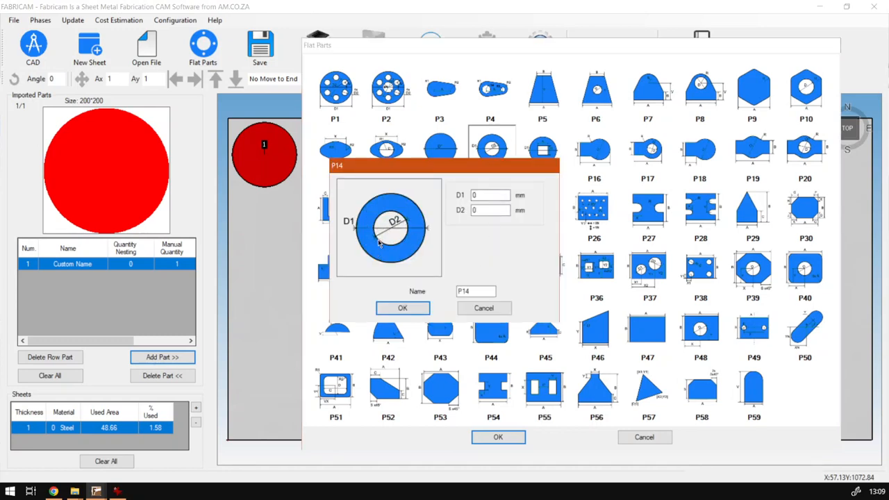
Step: Set the ring's outer diameter D1 to 200 mm and its inner diameter D2 to 150 mm
double_click(485, 196)
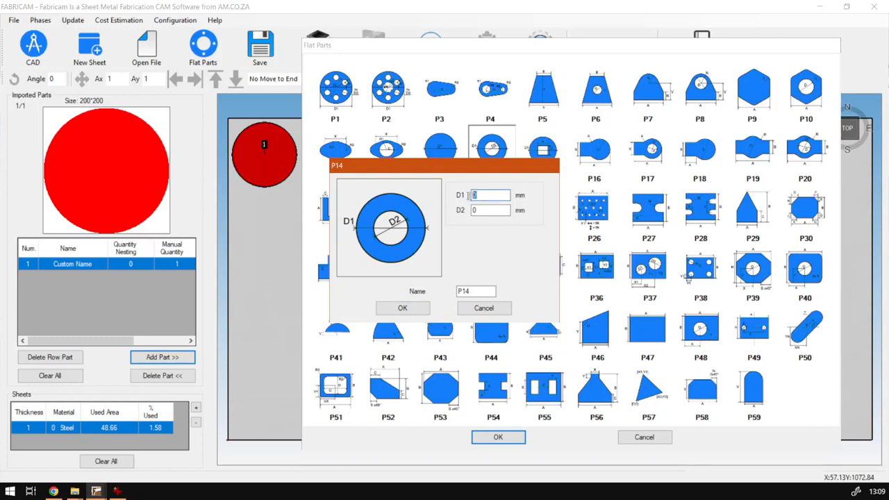
type("200")
key("Tab")
type("15")
type("0")
Step: Set the ring's inner diameter D2 to 220 mm and its outer diameter D1 to 270 mm, and accept the shape
key("shift+Tab")
left_click_drag(502, 210, 471, 210)
type("220")
left_click(488, 196)
double_click(497, 197)
type("270")
double_click(498, 211)
double_click(498, 195)
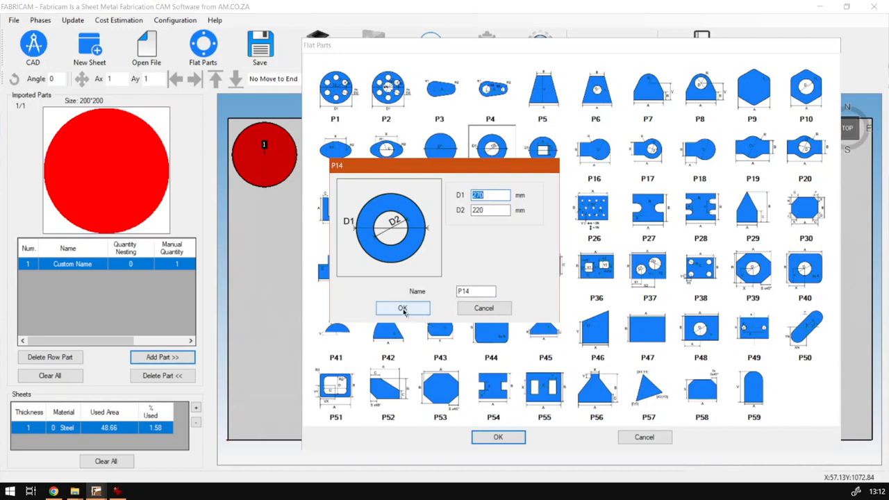
left_click(403, 310)
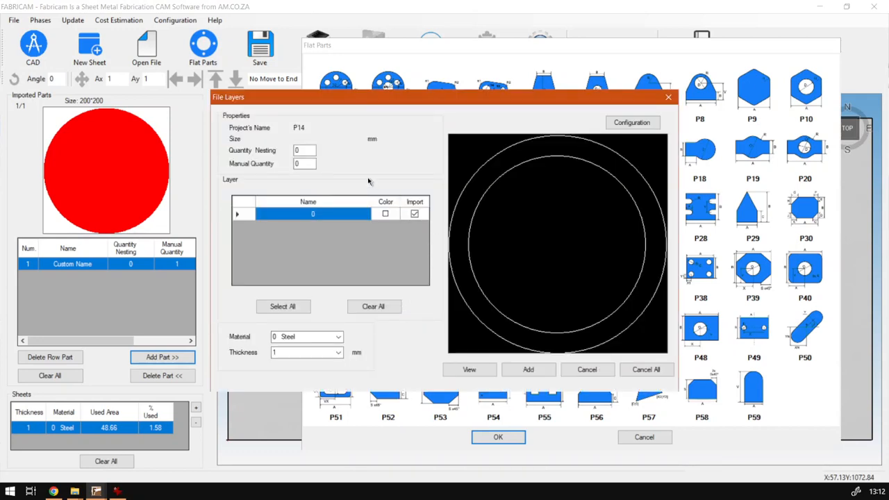
Step: Set the P14 ring's manual quantity to 1 and add it to the imported parts
left_click_drag(305, 164, 288, 161)
type("1")
left_click(513, 372)
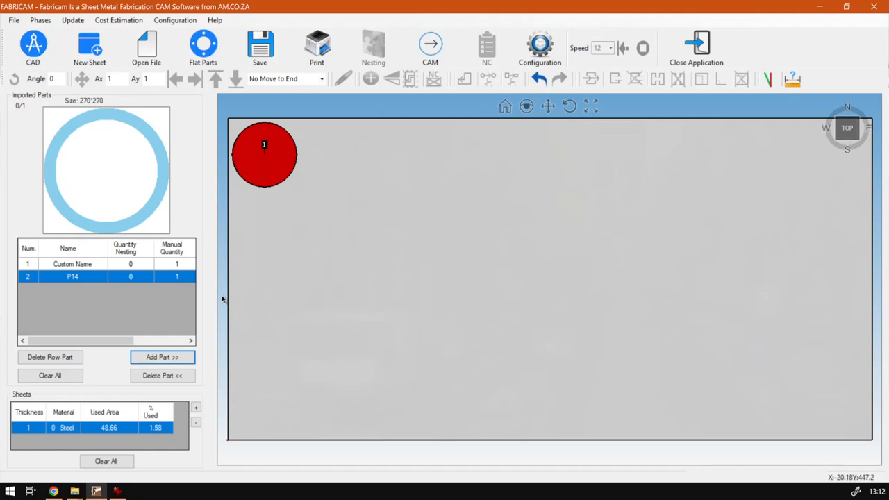
left_click(201, 61)
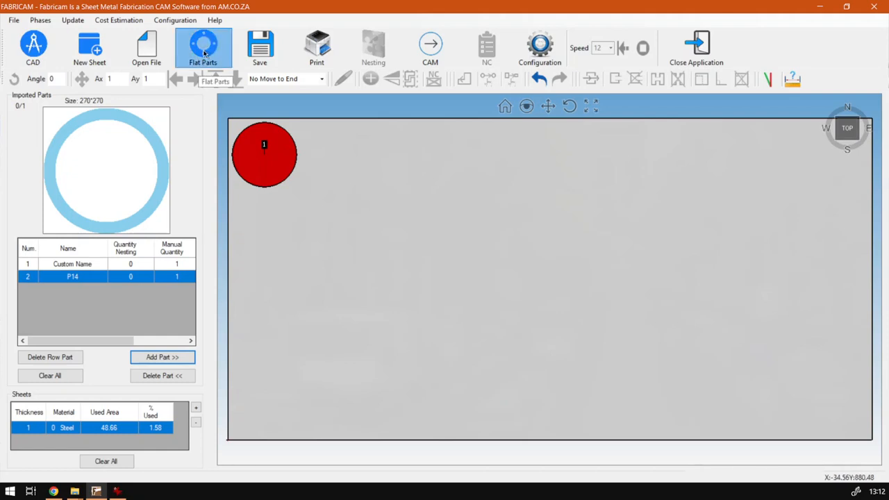
double_click(357, 147)
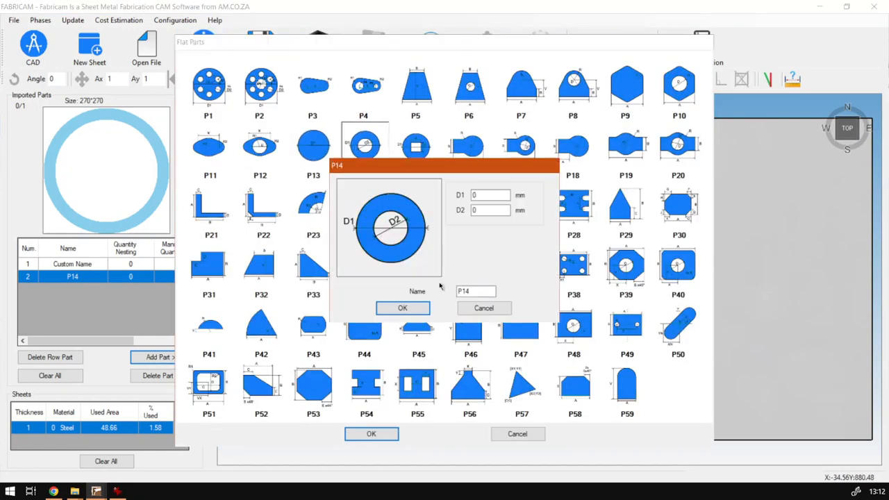
type("300")
key("Tab")
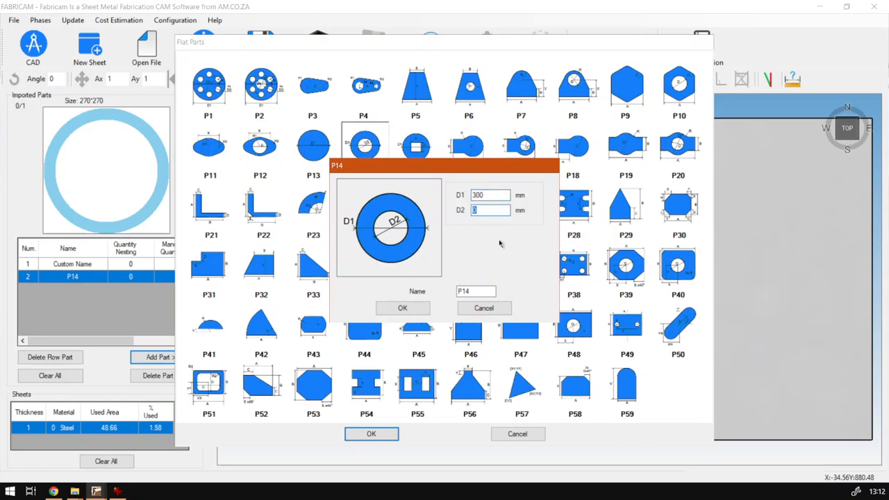
type("100")
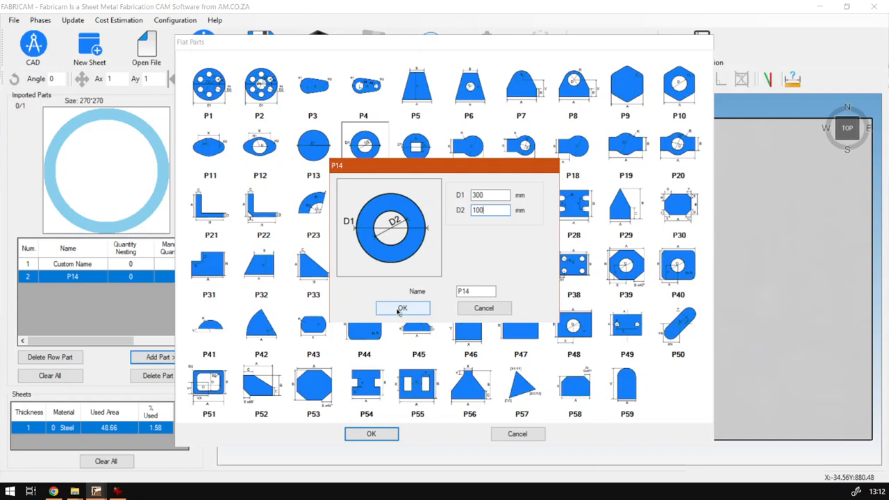
left_click(400, 308)
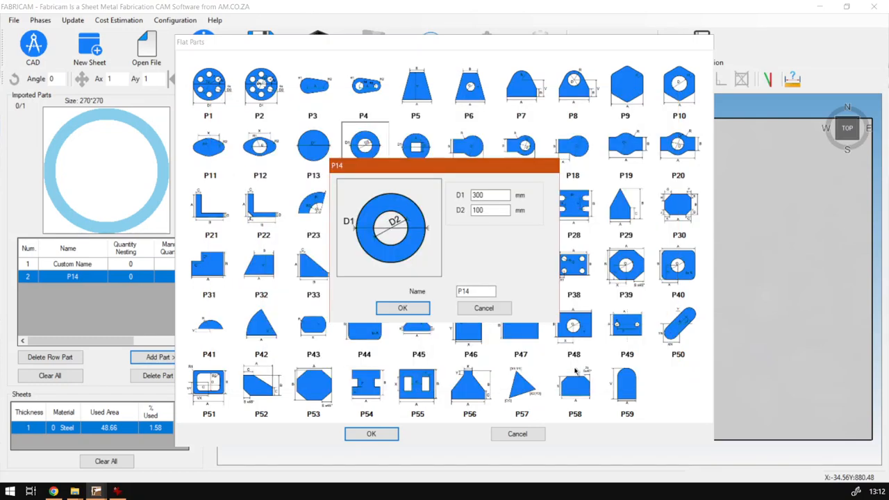
left_click(493, 311)
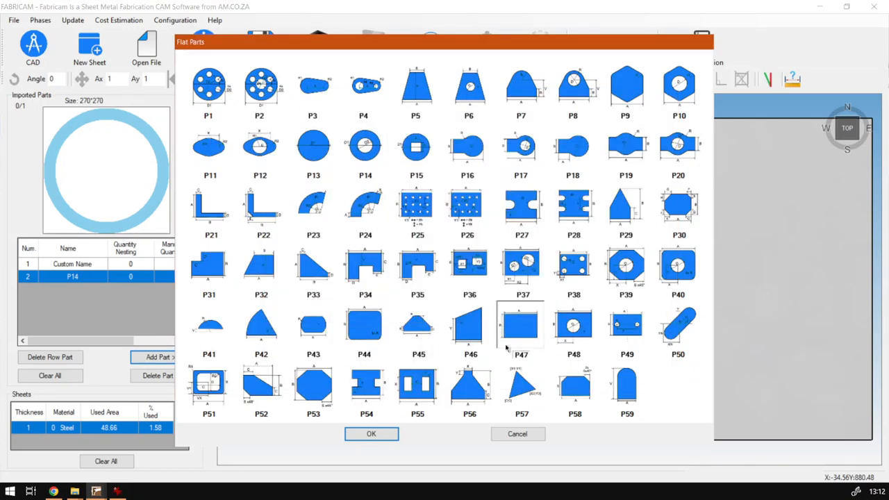
left_click(517, 435)
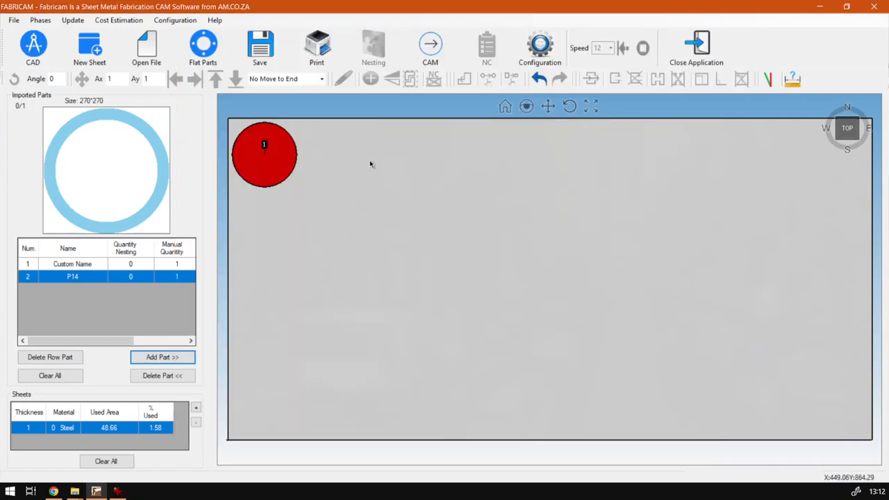
Step: Place the P14 ring on the sheet near its middle, centred at about X 852, Y 525
left_click(161, 357)
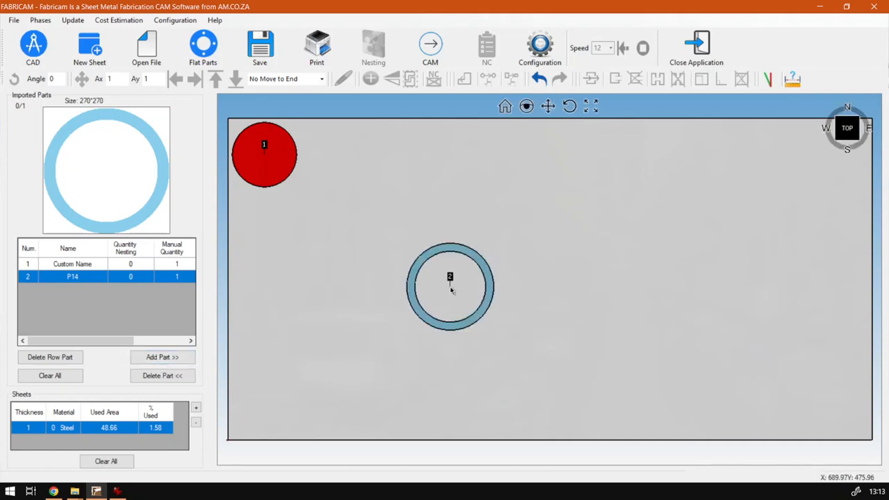
left_click(501, 273)
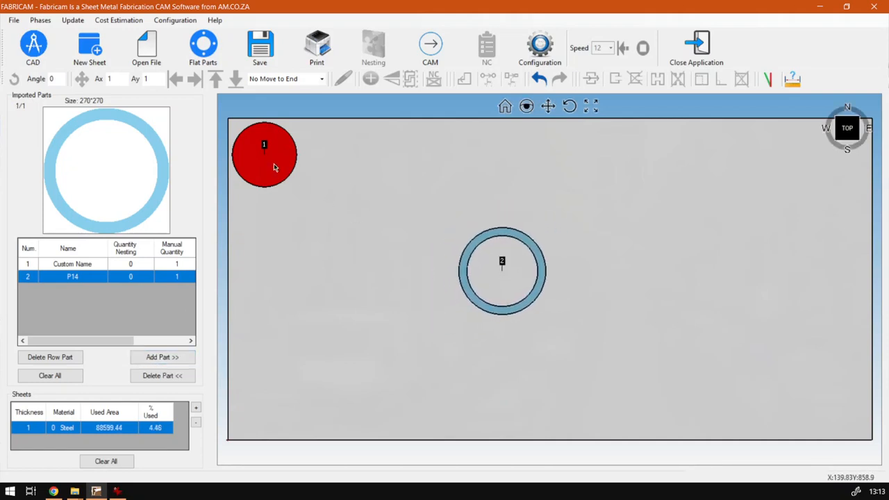
Step: Move the red disc into the hole of the P14 ring, centred at about X 851, Y 525
left_click(275, 167)
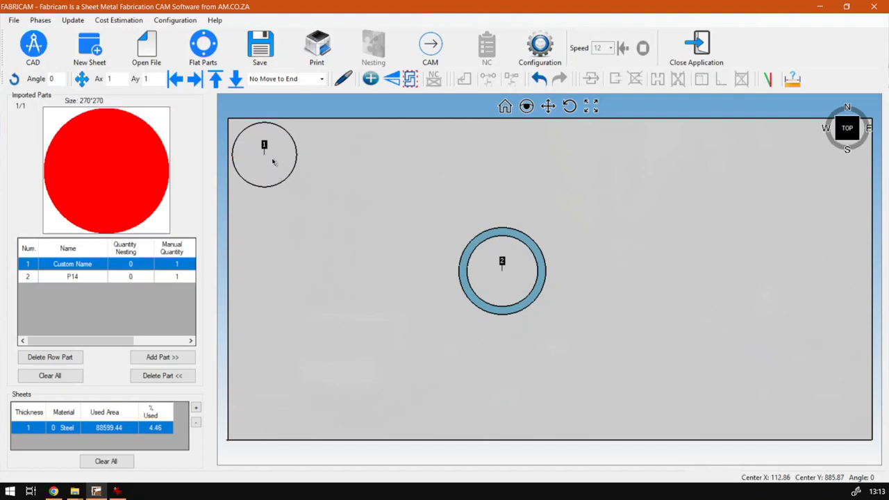
left_click(467, 293)
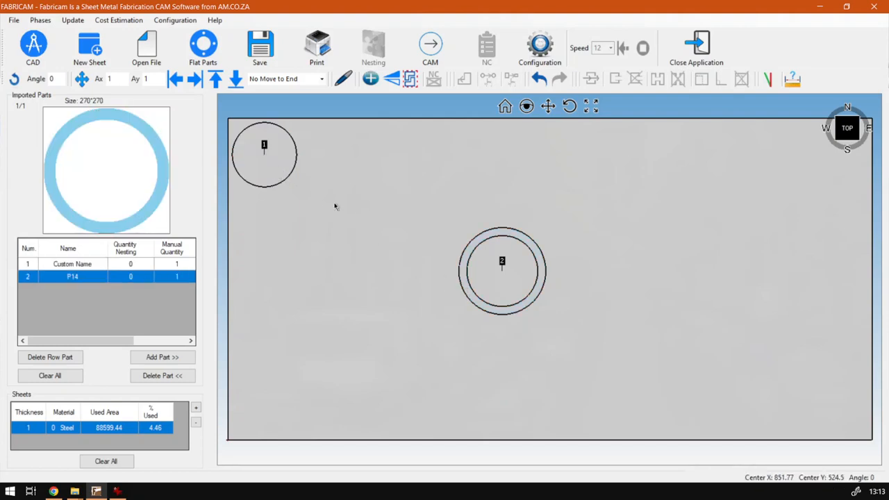
left_click(340, 326)
left_click(278, 161)
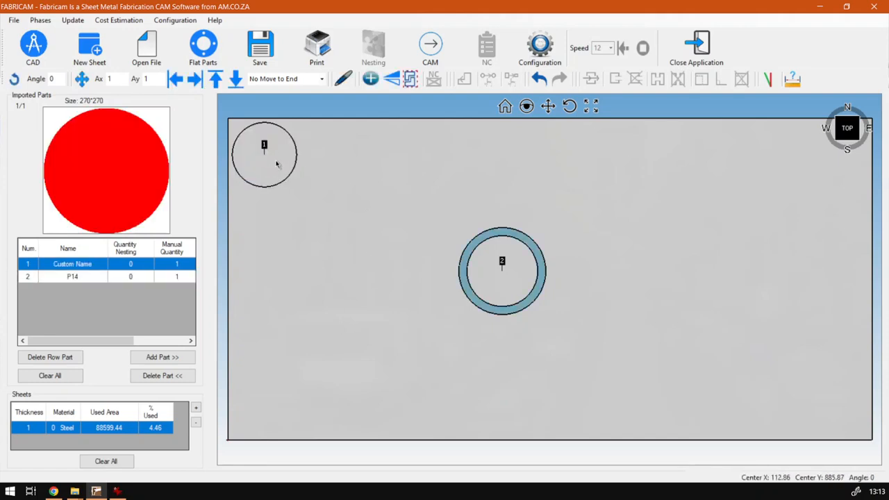
left_click_drag(294, 171, 515, 282)
scroll(514, 299, "up", 5)
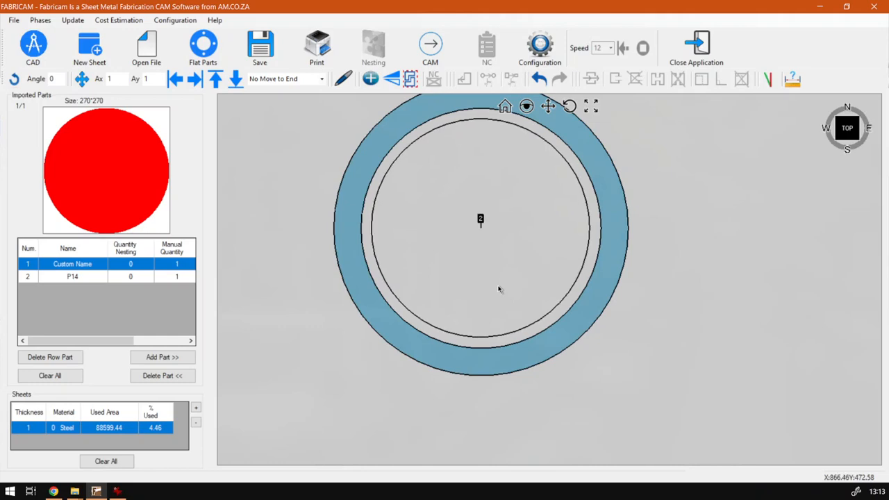
left_click(499, 289)
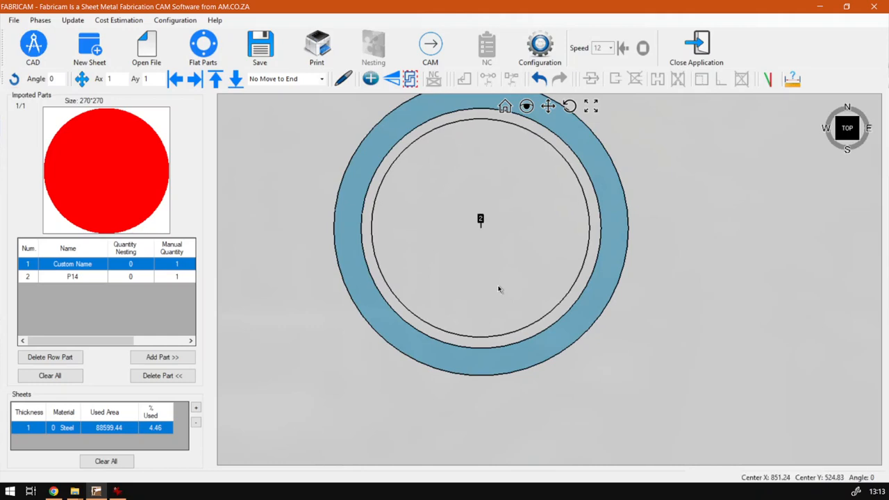
left_click(685, 265)
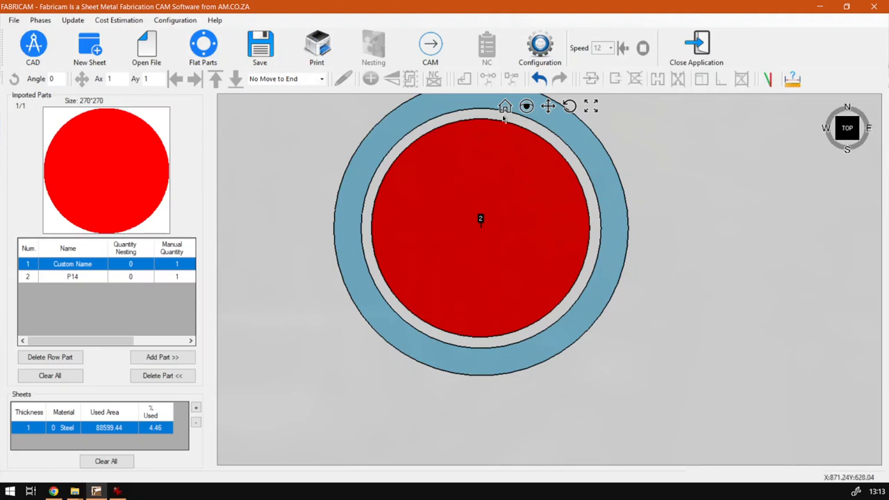
left_click(548, 105)
left_click_drag(571, 123, 718, 212)
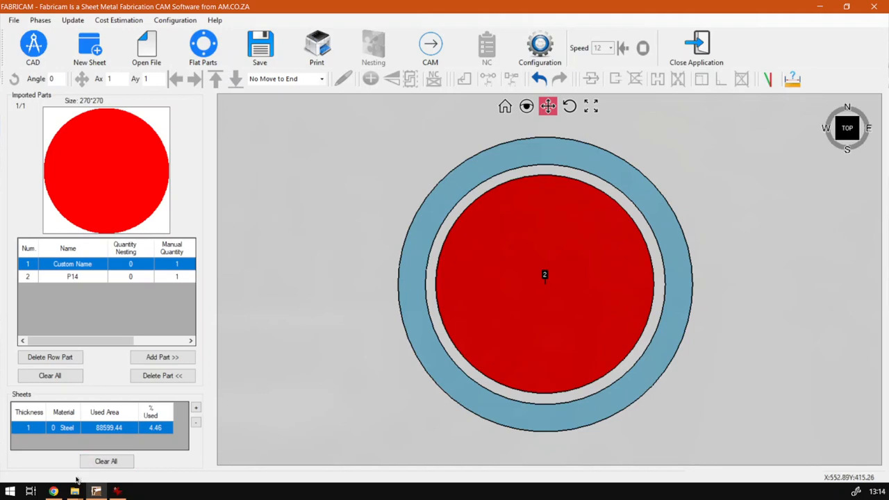
Step: Switch to the Chrome window with the softwaretraining.co.za website
left_click(60, 494)
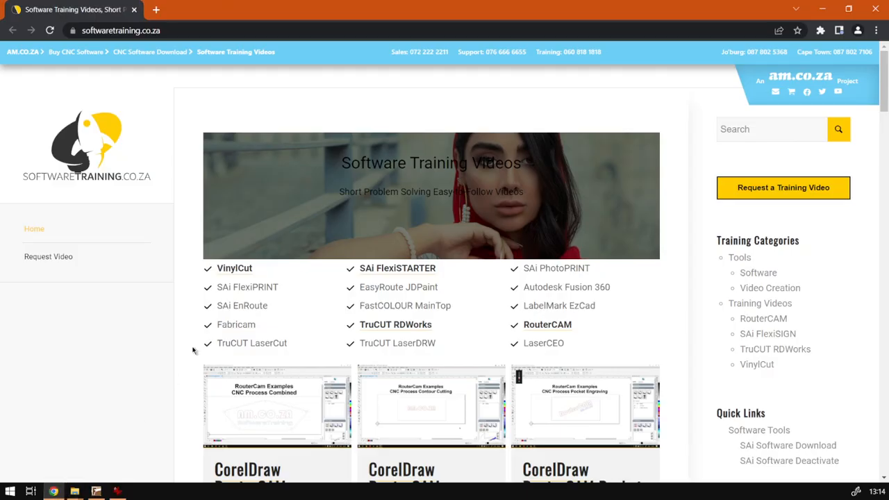